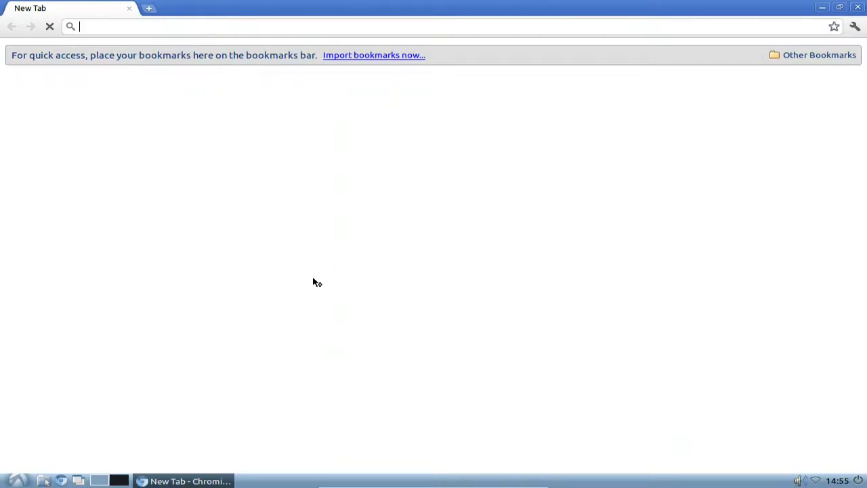
Step: Load lubuntu.net in Chromium's address bar
type("lubuntu.net")
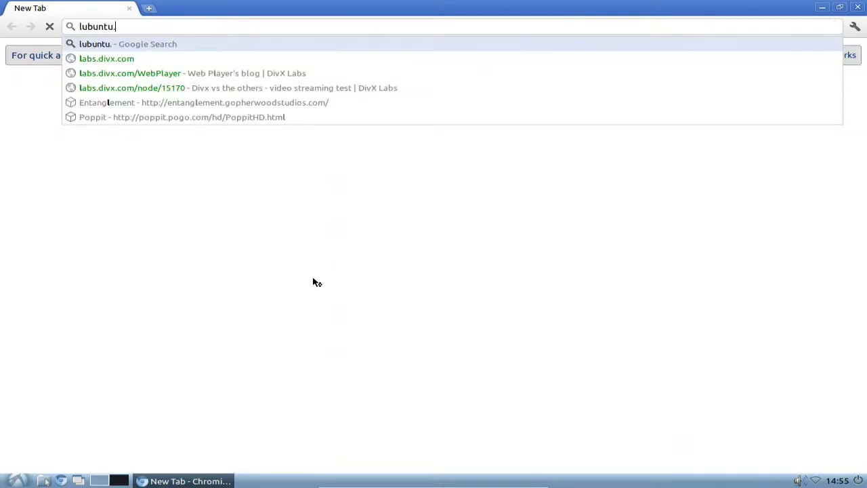
key("Return")
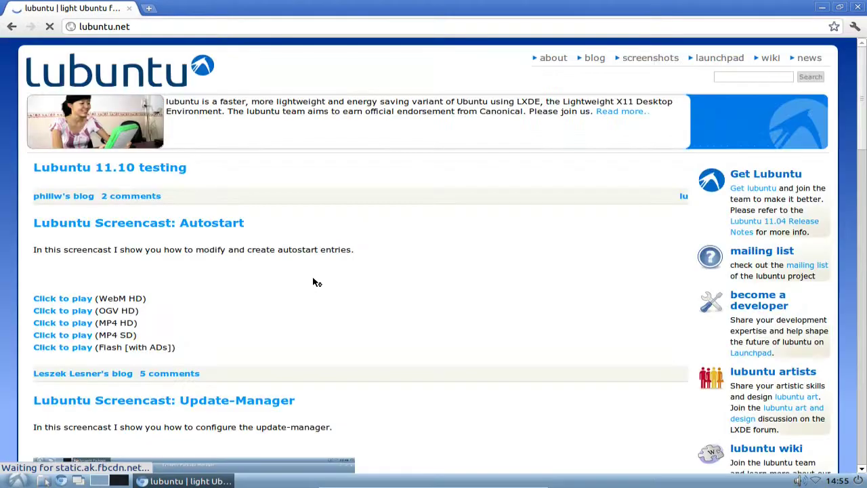
Step: Read the 5 comments on the Autostart screencast post, then switch to desktop 2
left_click(169, 373)
scroll(359, 341, "down", 5)
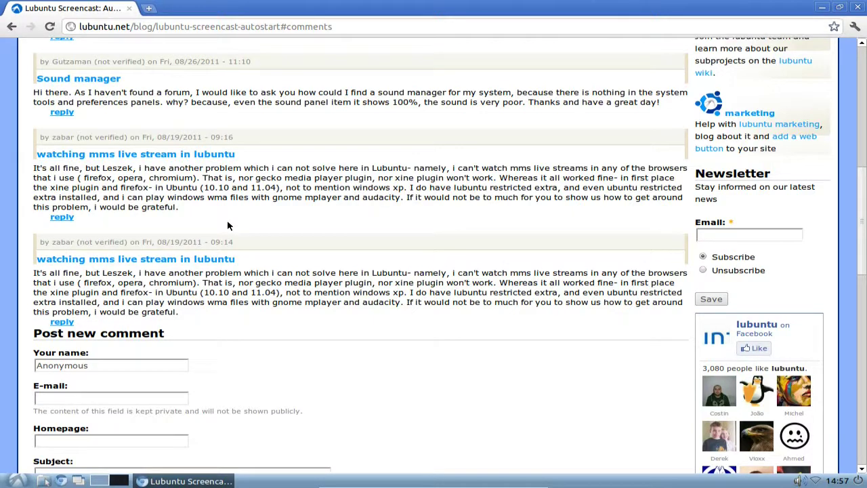
left_click(119, 480)
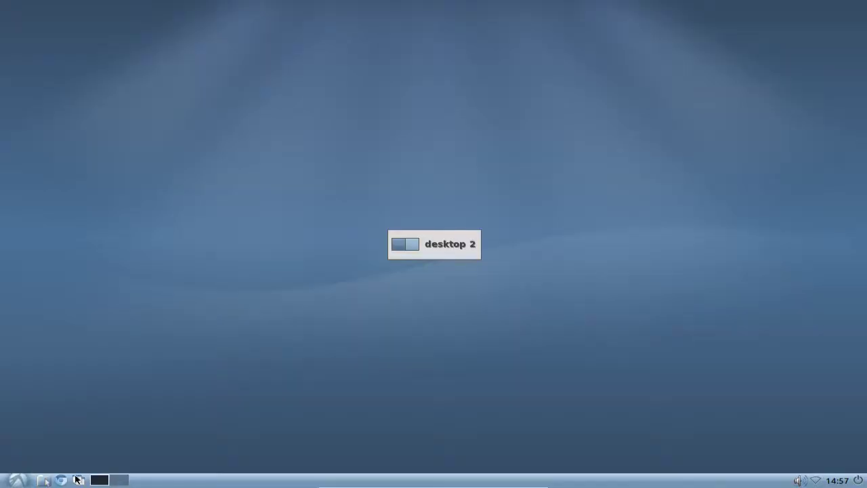
Step: Launch Synaptic Package Manager from System Tools and authenticate with the administrator password
left_click(19, 481)
mouse_move(81, 417)
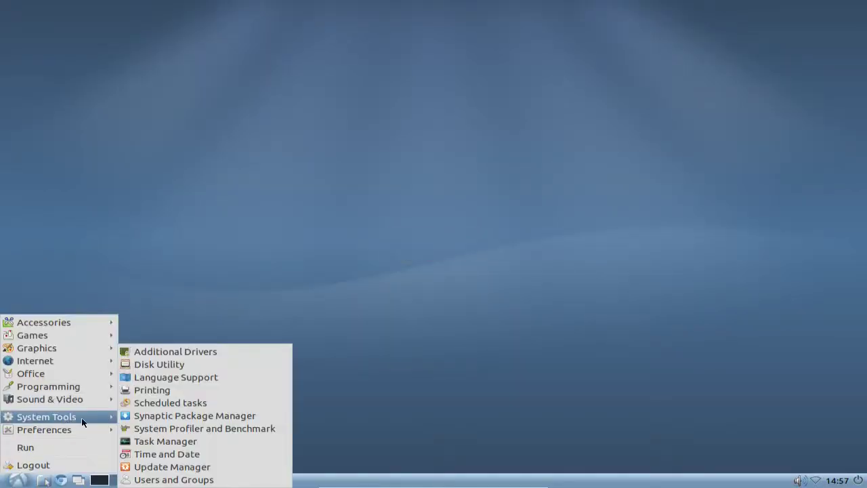
left_click(194, 416)
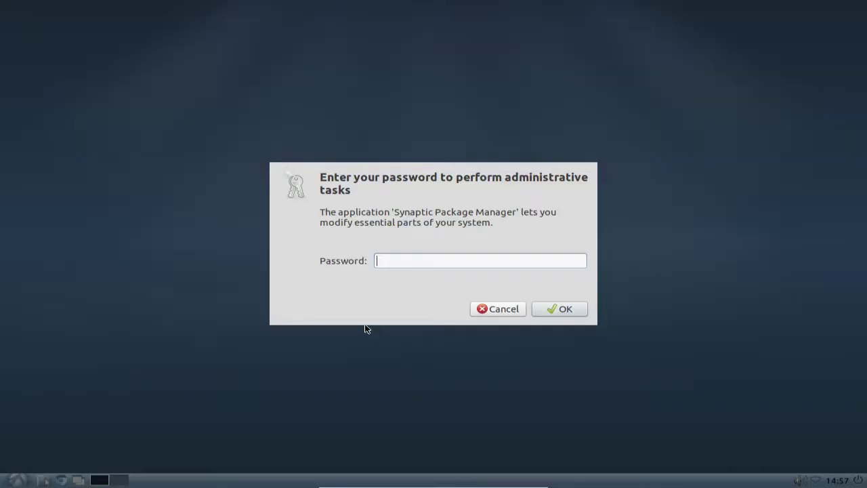
type("•••••••")
key("Return")
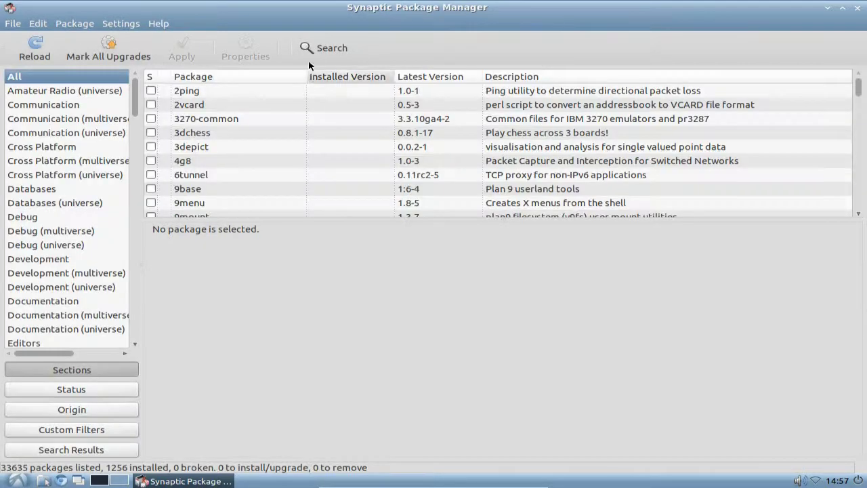
Step: Search Synaptic for gecko-mediaplayer, then close Synaptic
left_click(309, 56)
type("gecko-m")
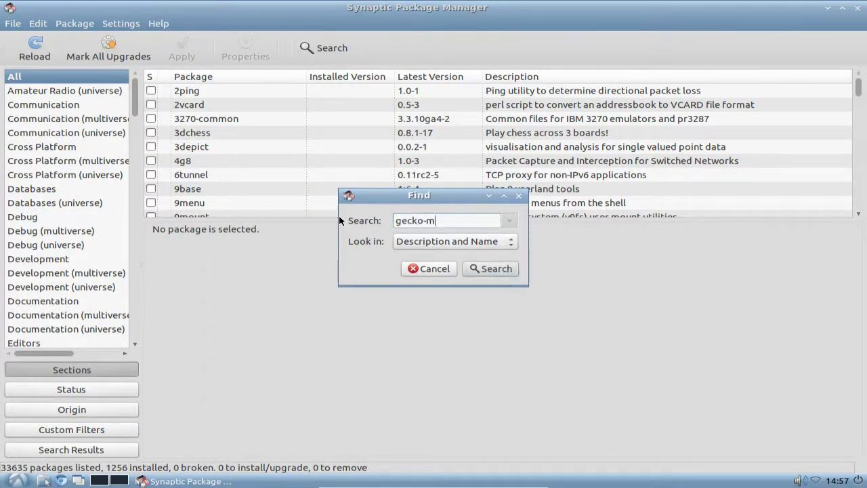
type("ediaplayer")
key("Return")
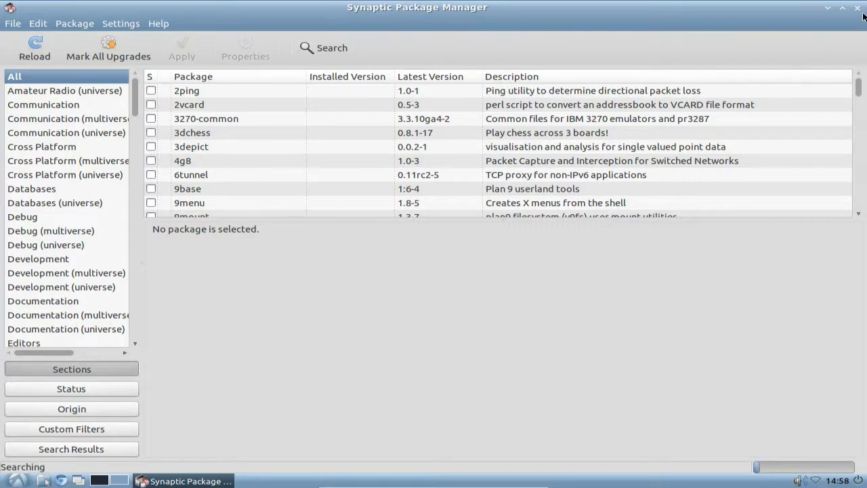
left_click(829, 10)
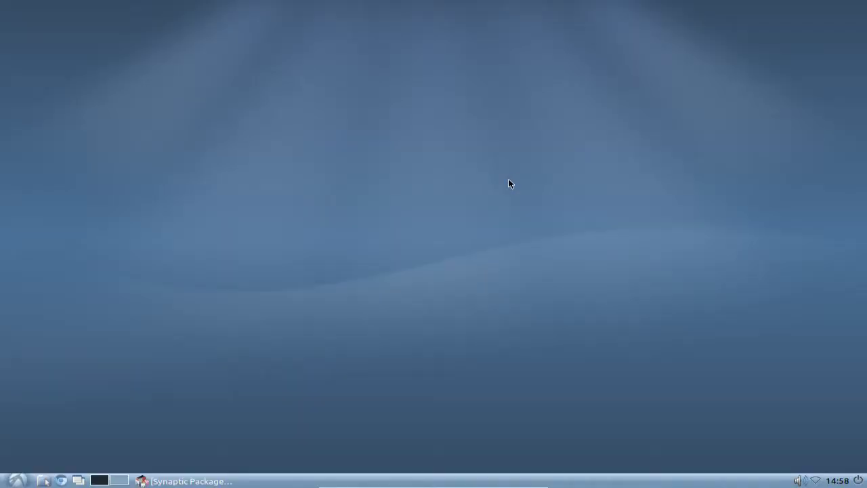
Step: Return to desktop 1 and open about:plugins in a new Chromium tab
left_click(80, 480)
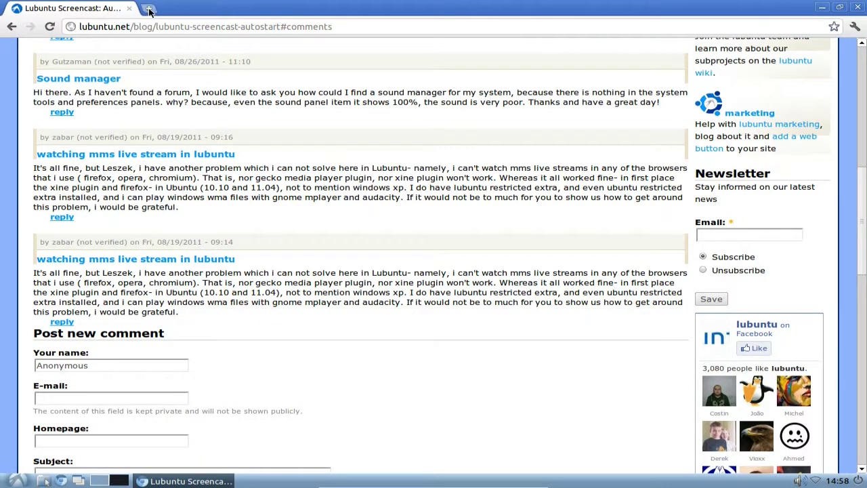
key("ctrl+n")
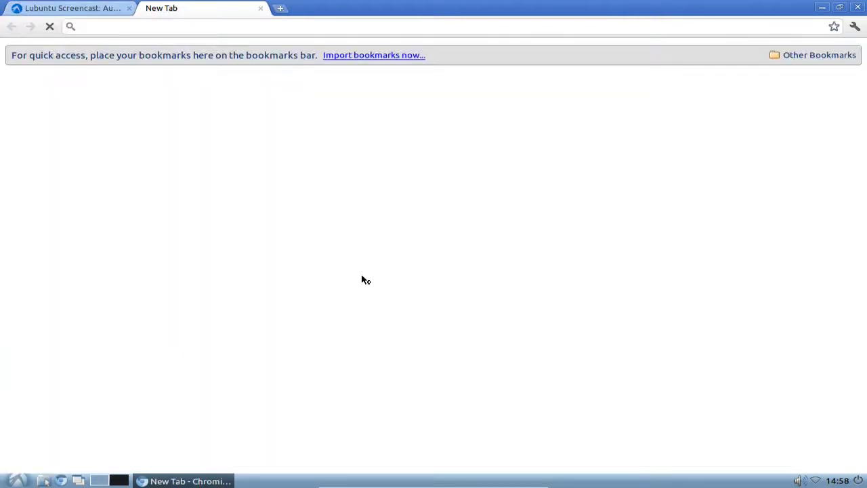
type("about:plugins")
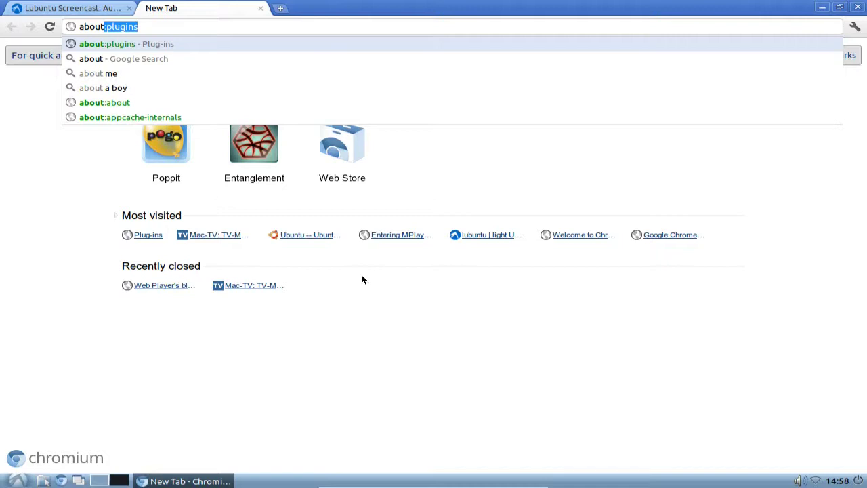
key("Return")
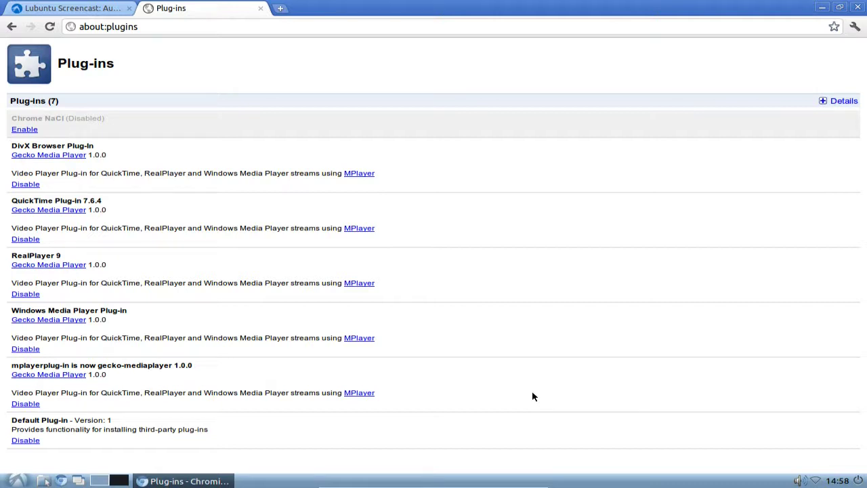
left_click_drag(128, 310, 13, 309)
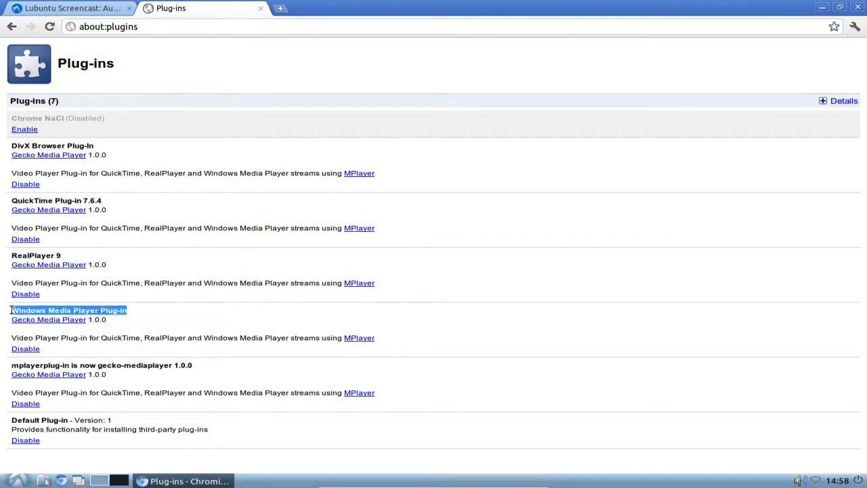
left_click(61, 310)
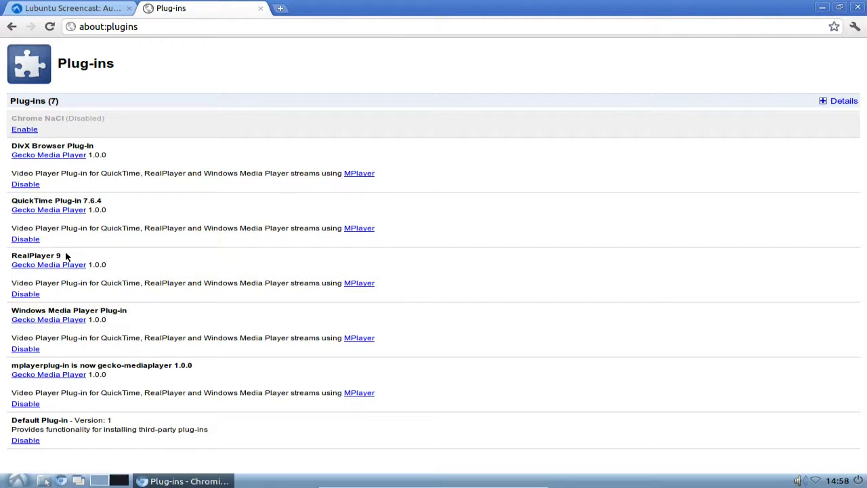
left_click_drag(66, 256, 10, 257)
left_click_drag(106, 202, 11, 201)
left_click_drag(95, 146, 4, 144)
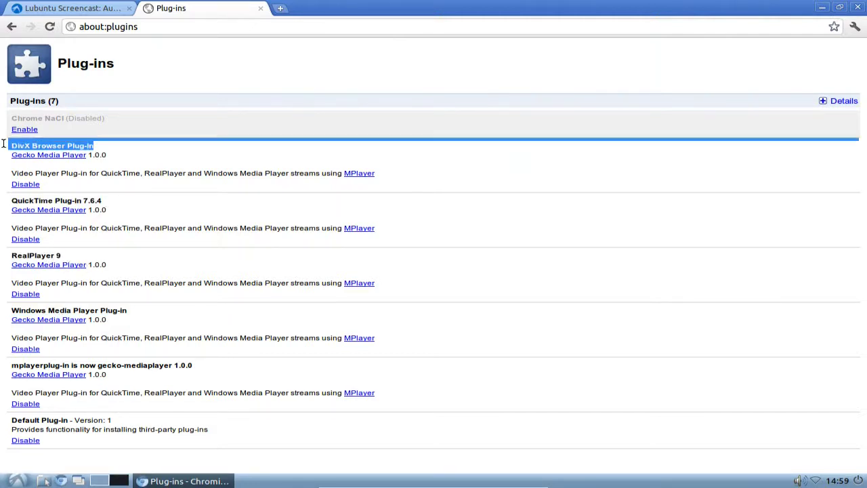
left_click(217, 247)
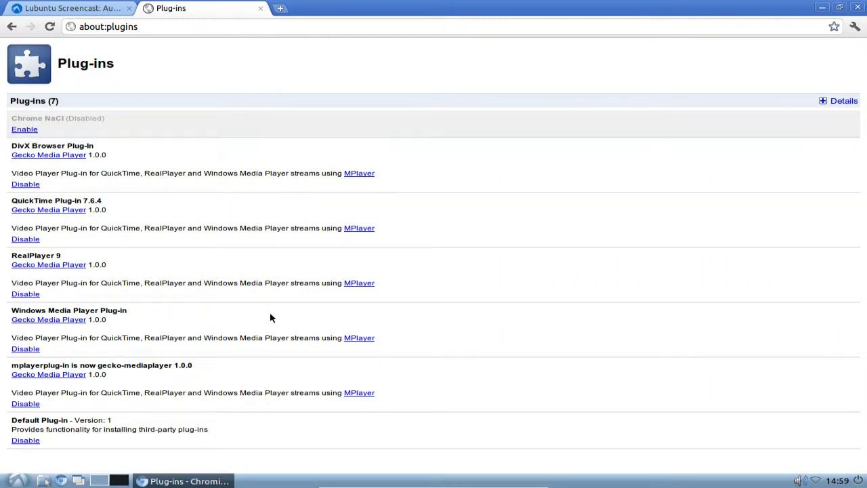
triple_click(99, 200)
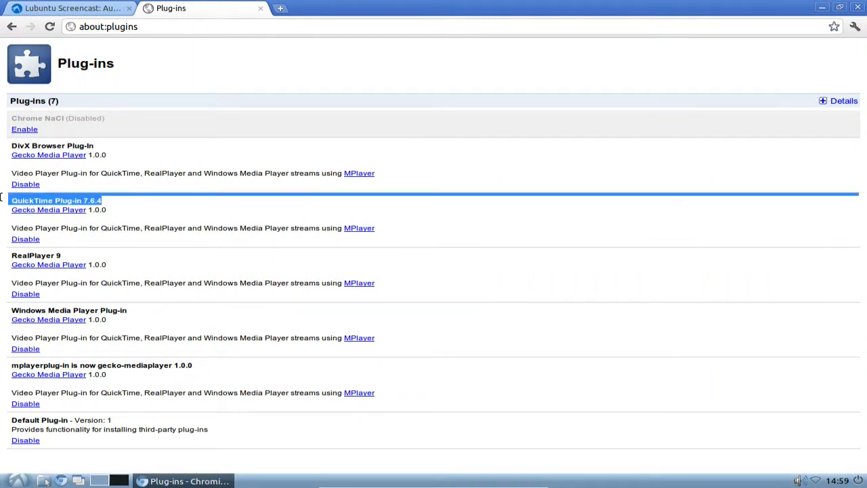
left_click(117, 200)
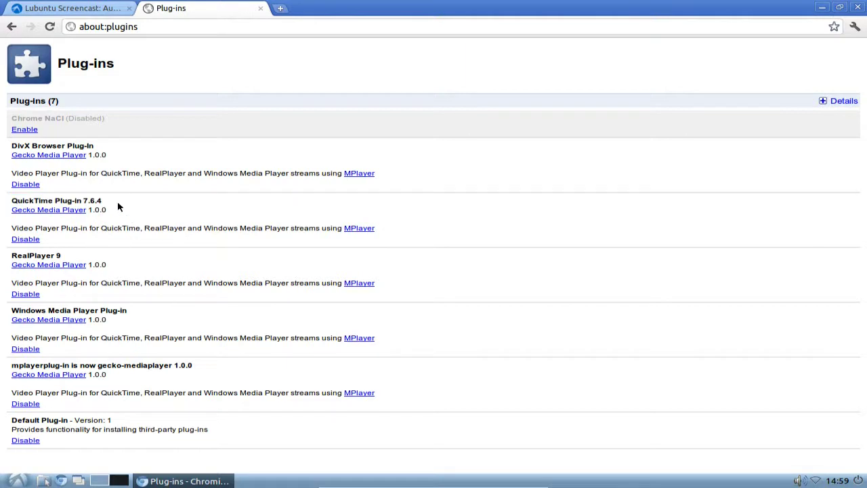
left_click(204, 24)
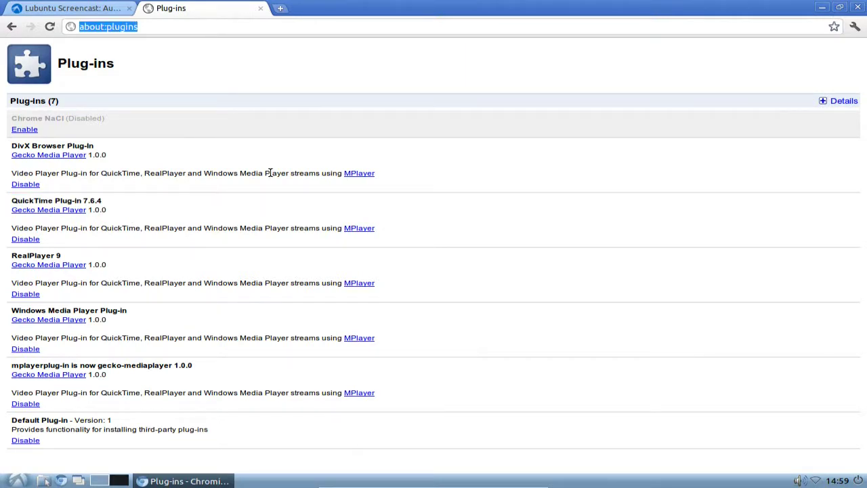
Step: Load mac-tv.de and open the 'OS X Lion: Tipps und Tricks' trailer
type("mac-tv.de")
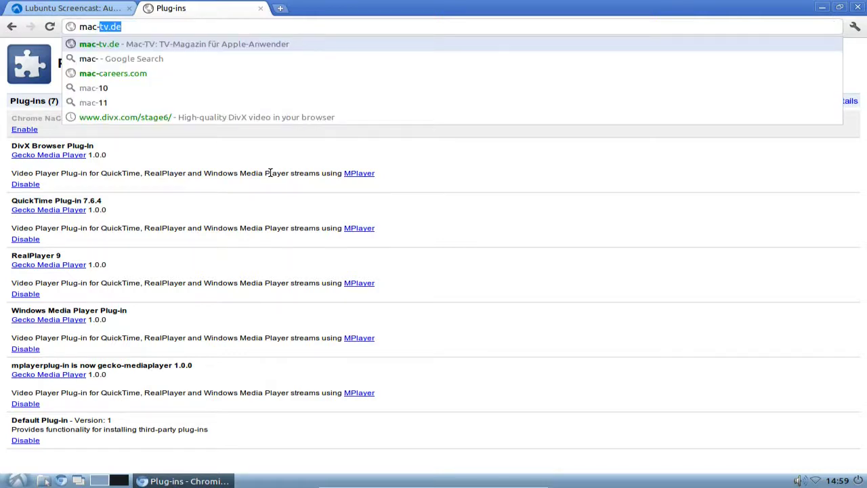
key("Return")
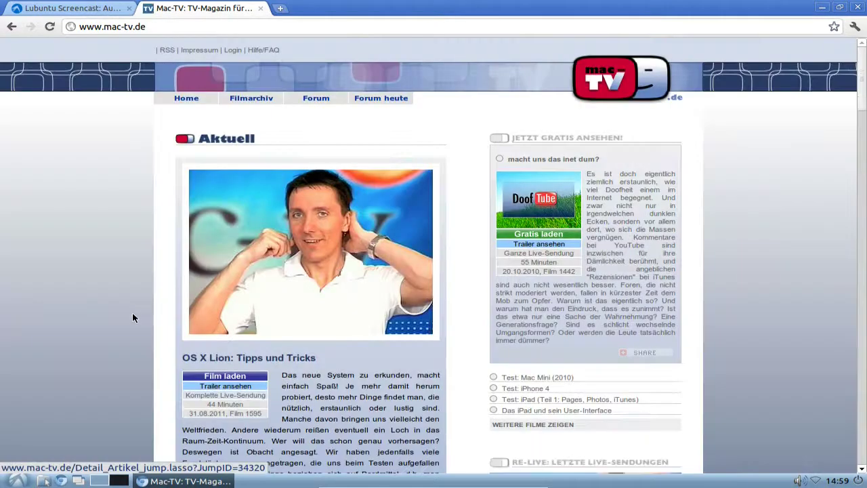
scroll(122, 322, "down", 5)
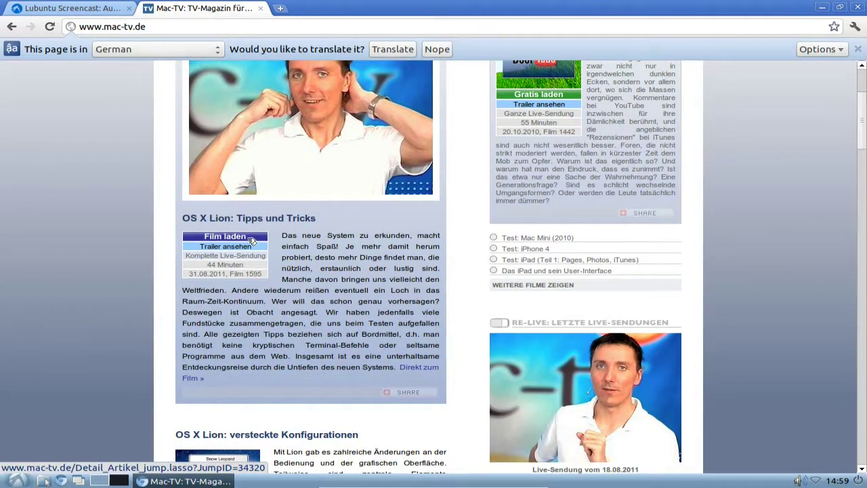
left_click(223, 250)
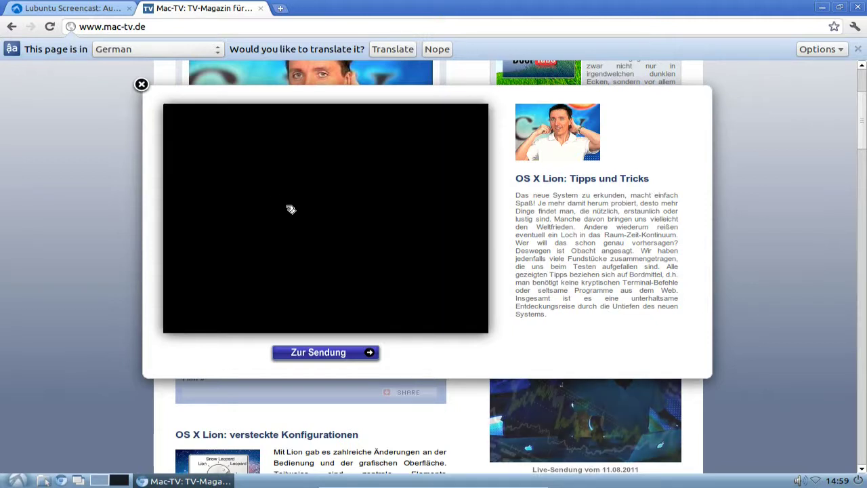
Step: Show the trailer's playback controls, play it full screen, then exit full screen
right_click(286, 206)
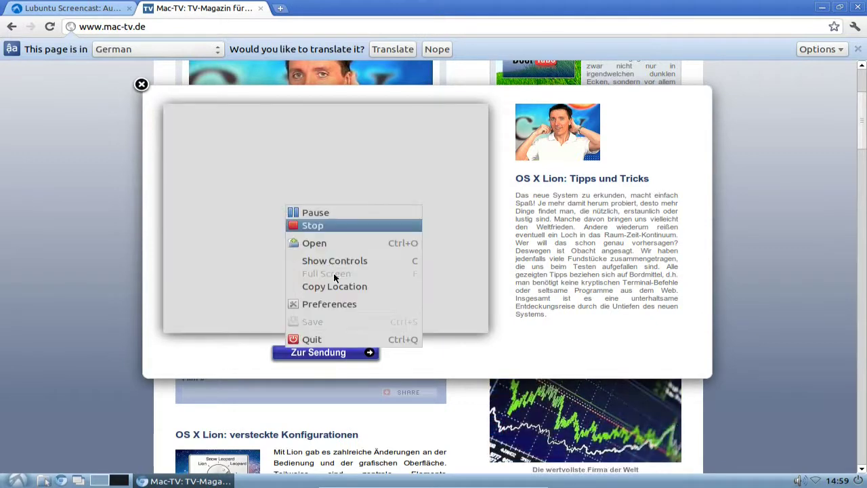
left_click(334, 263)
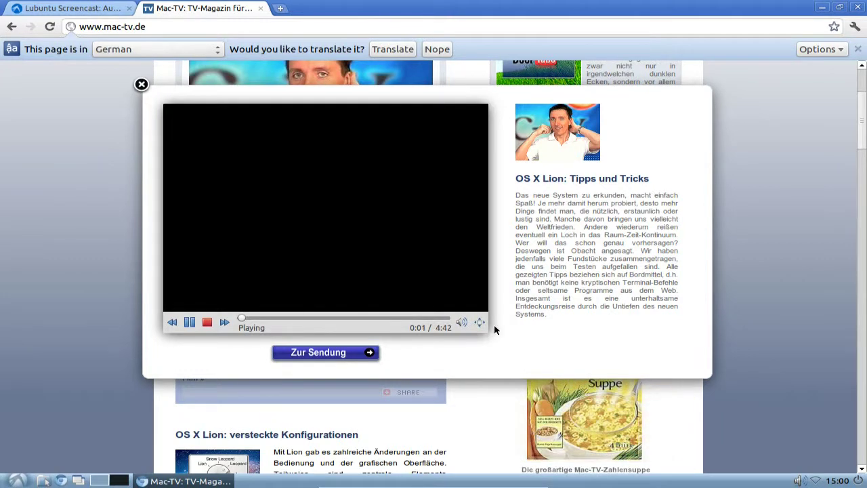
left_click(479, 323)
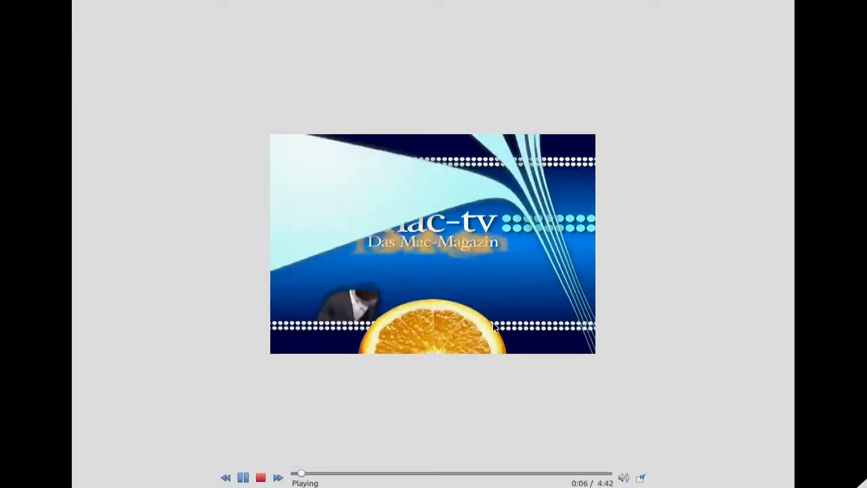
left_click(641, 479)
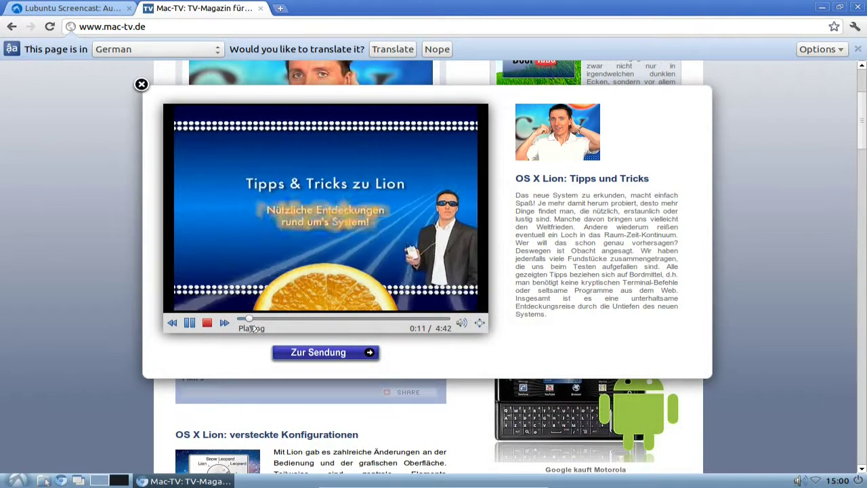
Step: Skip the trailer ahead to about 0:53 and then 2:24, and stop playback
left_click_drag(251, 322, 317, 323)
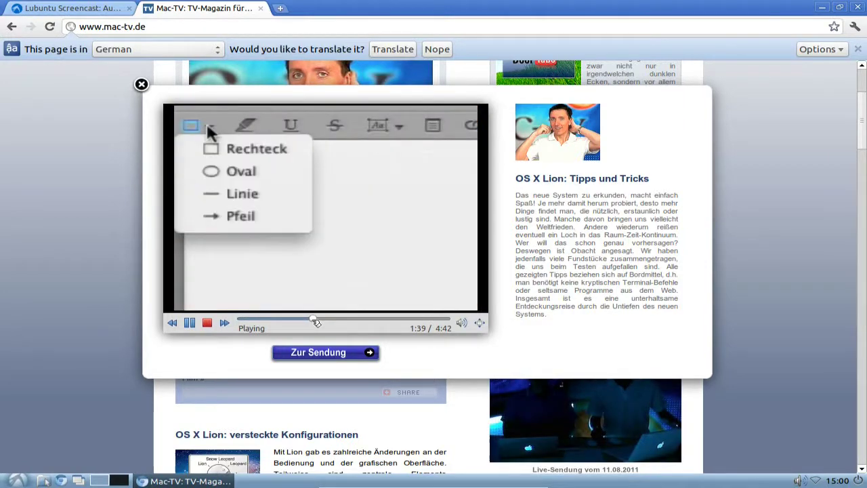
left_click(348, 319)
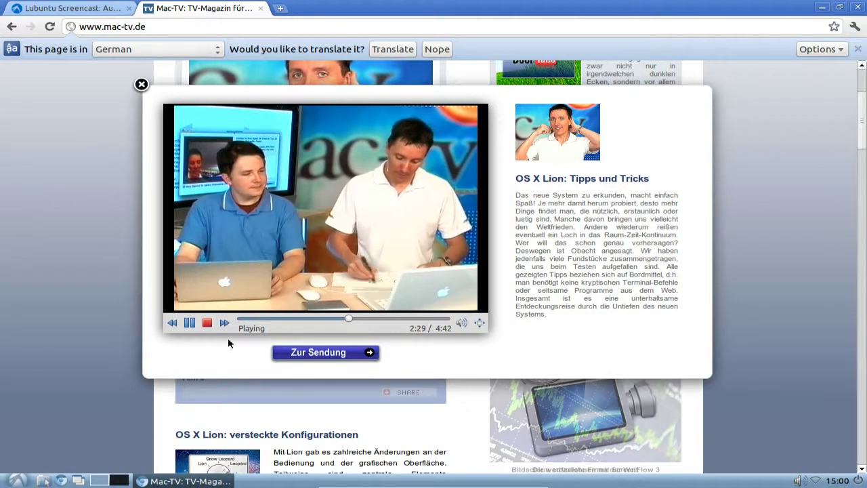
left_click(207, 322)
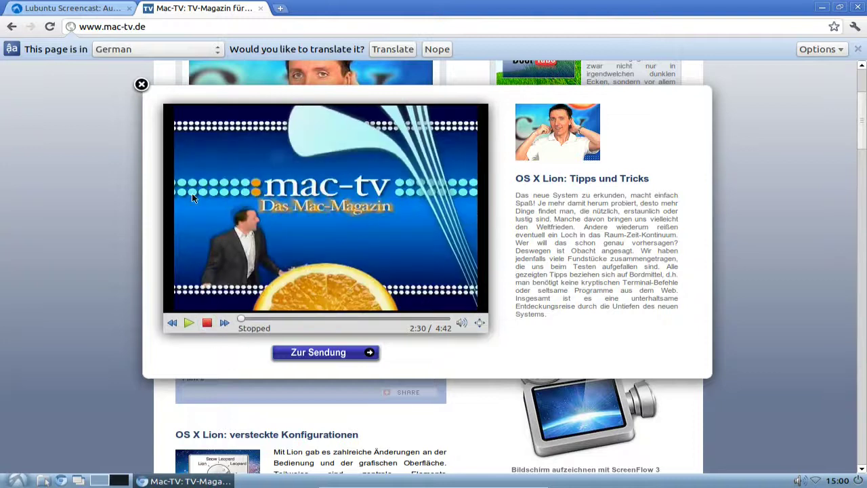
left_click(142, 86)
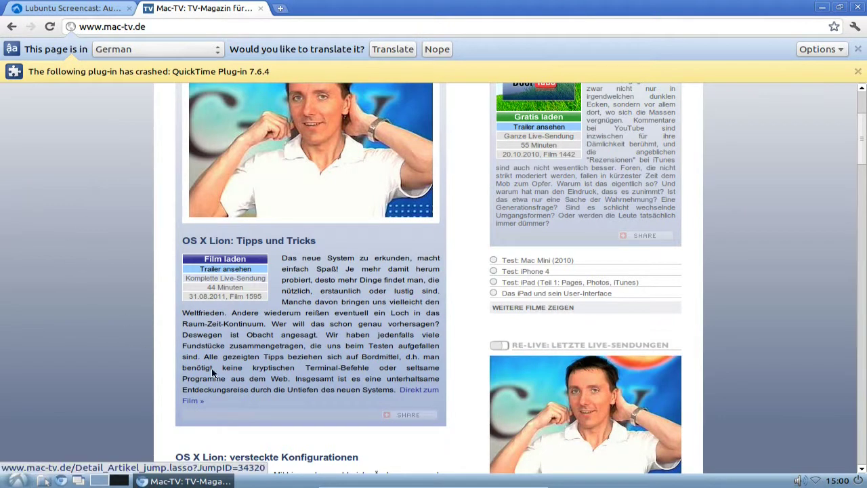
left_click(858, 73)
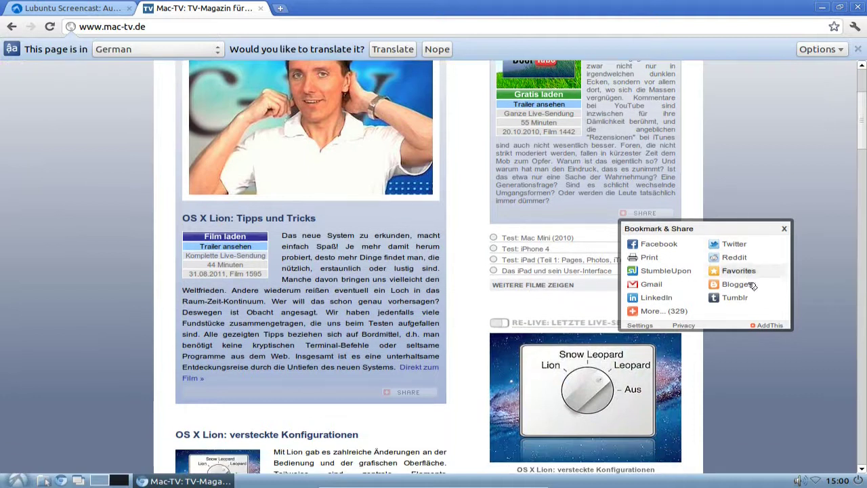
scroll(796, 189, "up", 3)
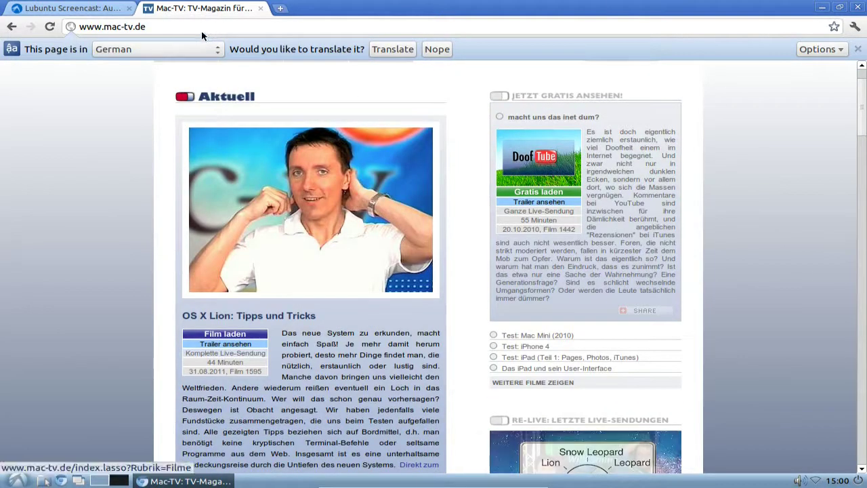
left_click(199, 26)
type("divx stream test")
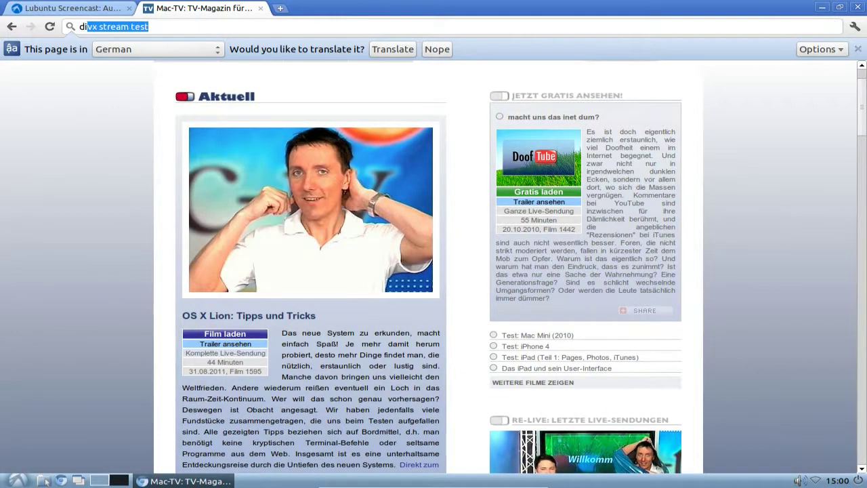
key("Down")
key("Down")
key("Down")
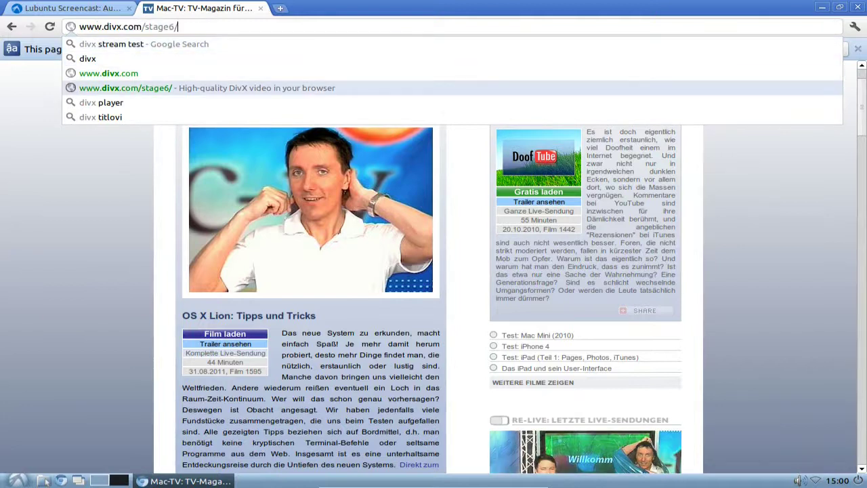
key("Return")
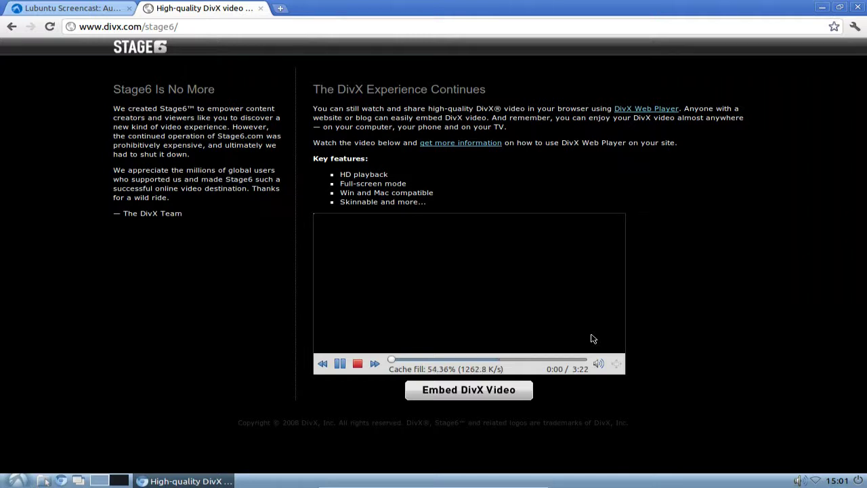
Step: Open the embedded DivX player's Preferences from its options menu
right_click(494, 277)
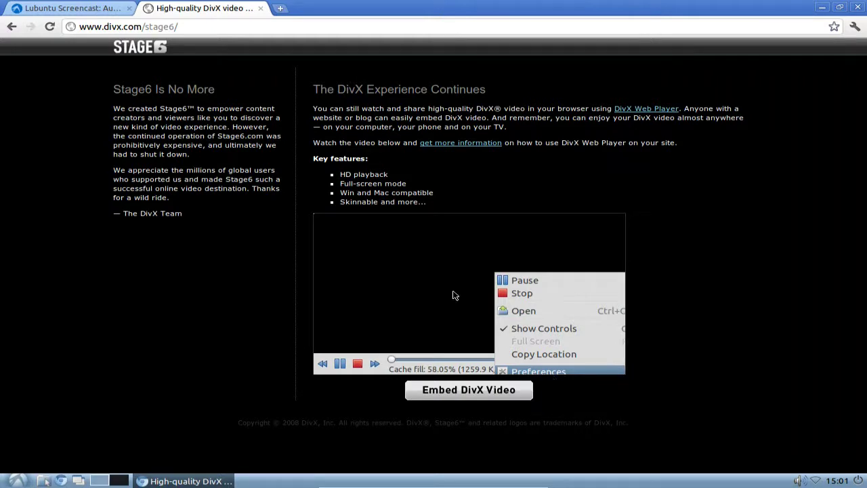
left_click(538, 371)
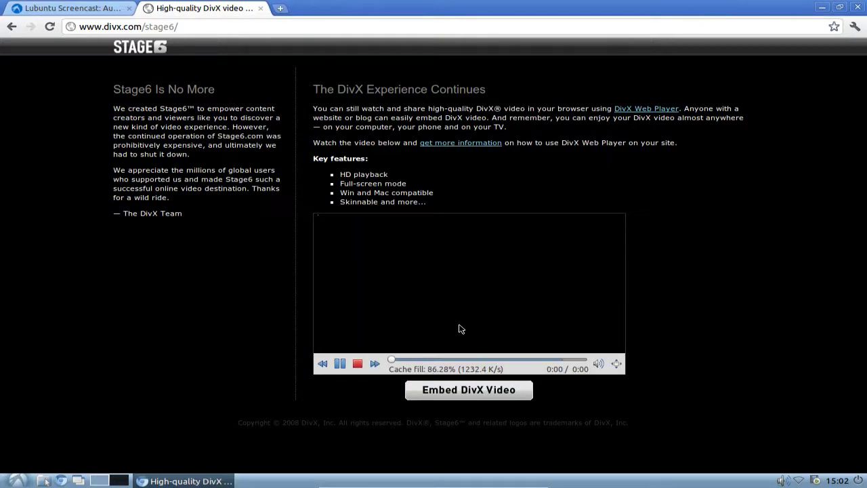
Step: Copy the Stage6 video's location and play it full screen, then return to the page
right_click(417, 289)
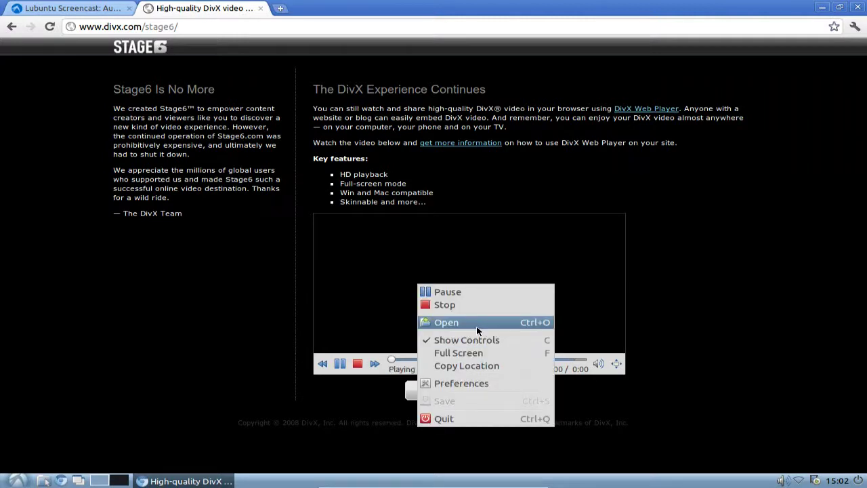
left_click(465, 369)
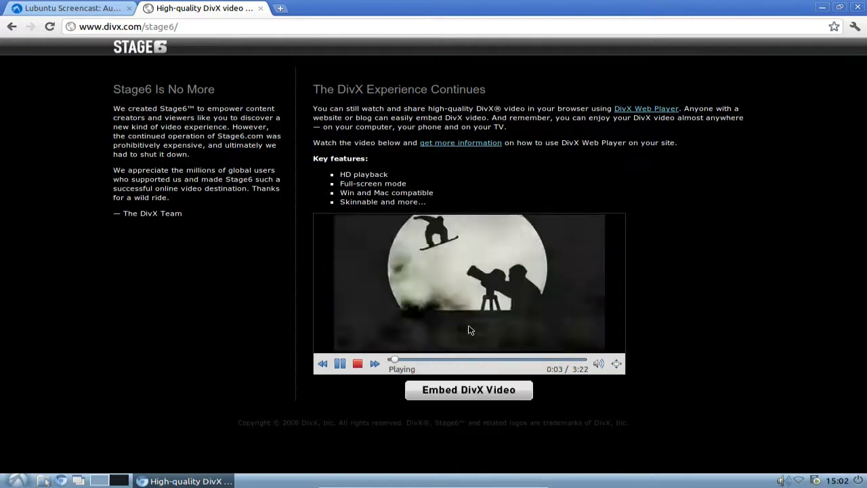
left_click(617, 363)
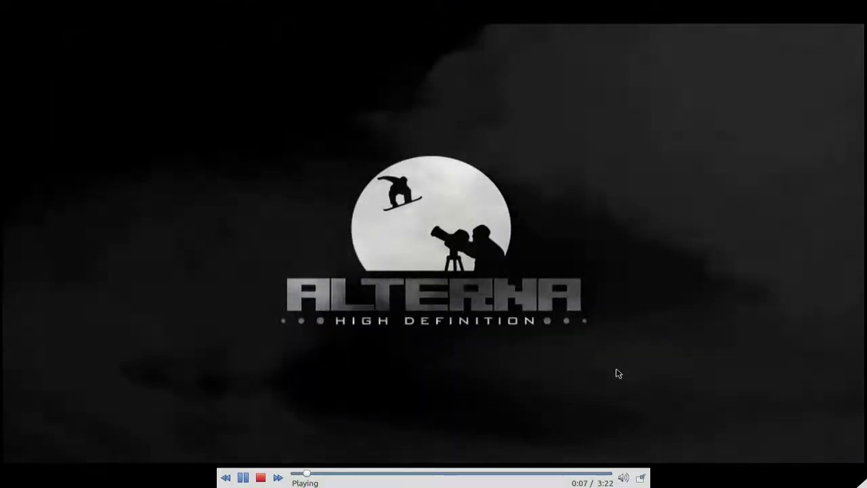
left_click(642, 479)
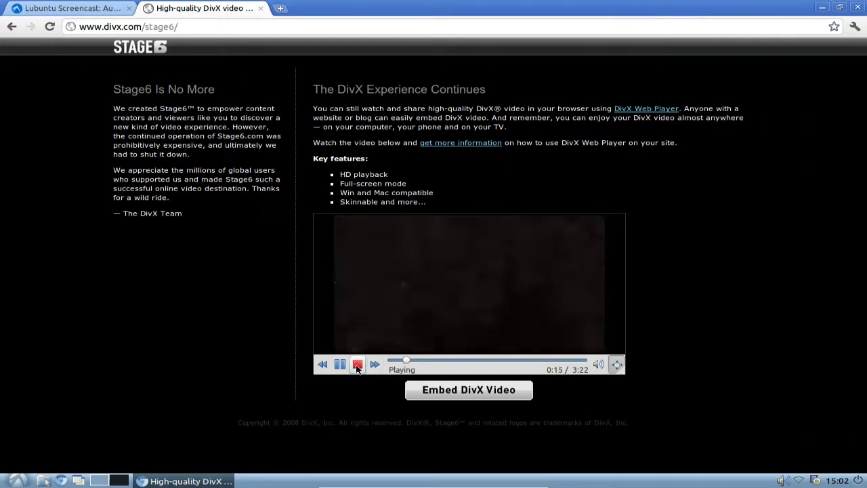
Step: Copy the video's file location again and switch to desktop 2
right_click(467, 277)
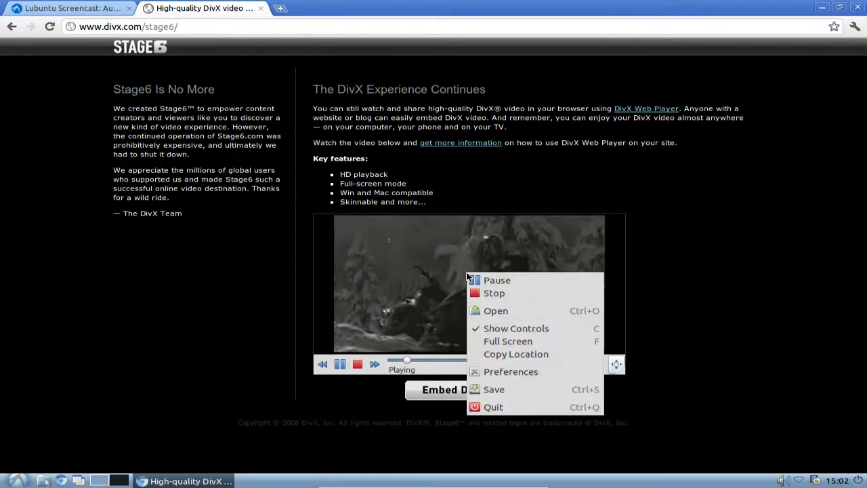
left_click(496, 355)
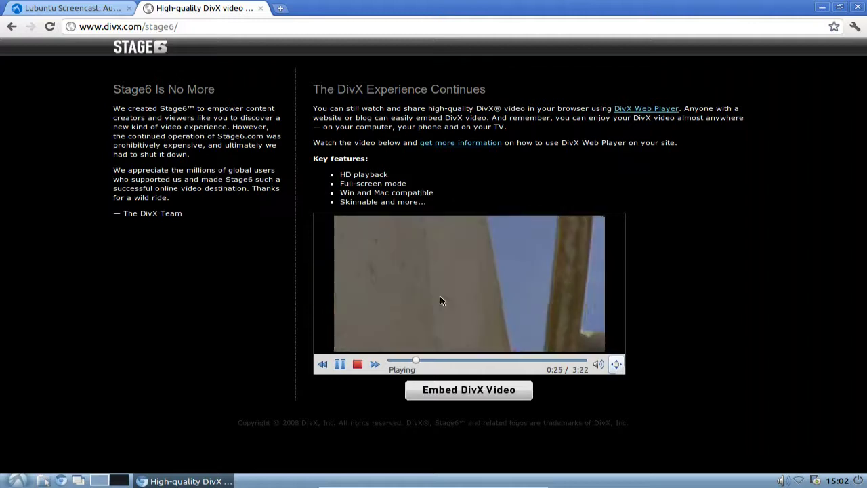
left_click(120, 481)
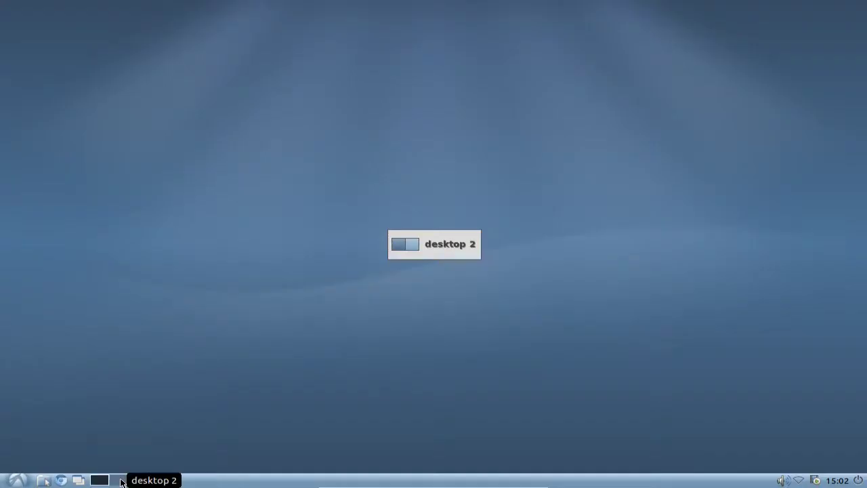
Step: Launch LXTerminal from the start menu's Accessories section
left_click(19, 478)
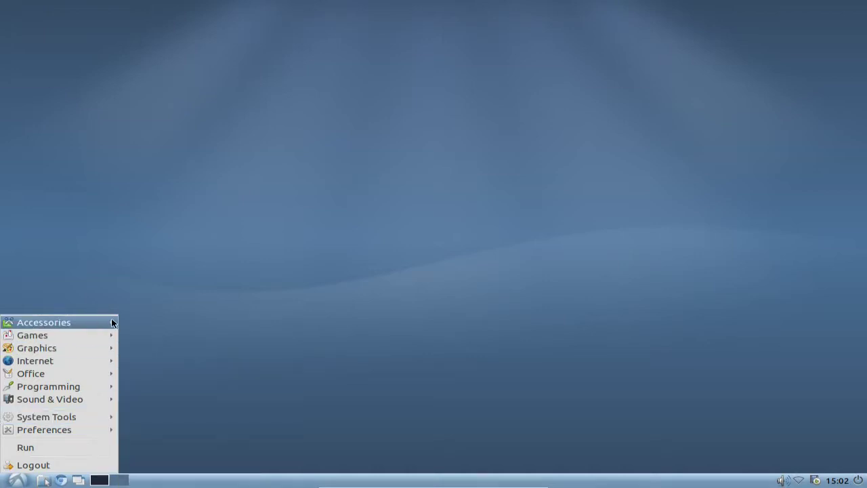
mouse_move(113, 322)
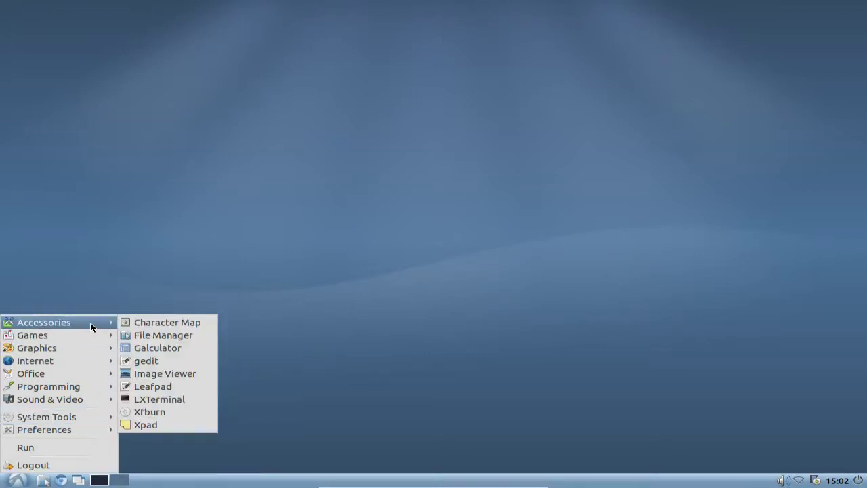
left_click(171, 409)
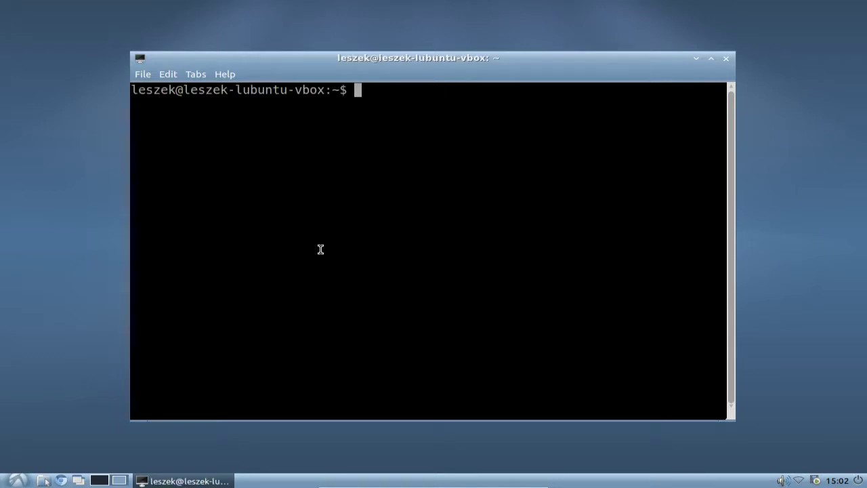
Step: Run wget with the pasted download.divx.com URL to fetch Apples_and_Oranges_Trailer_720-12Mbps.divx
type("wget")
left_click(171, 71)
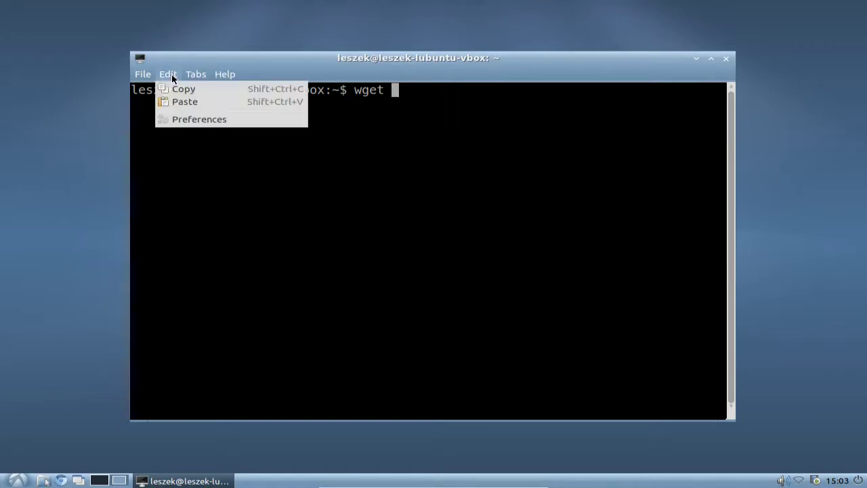
left_click(176, 101)
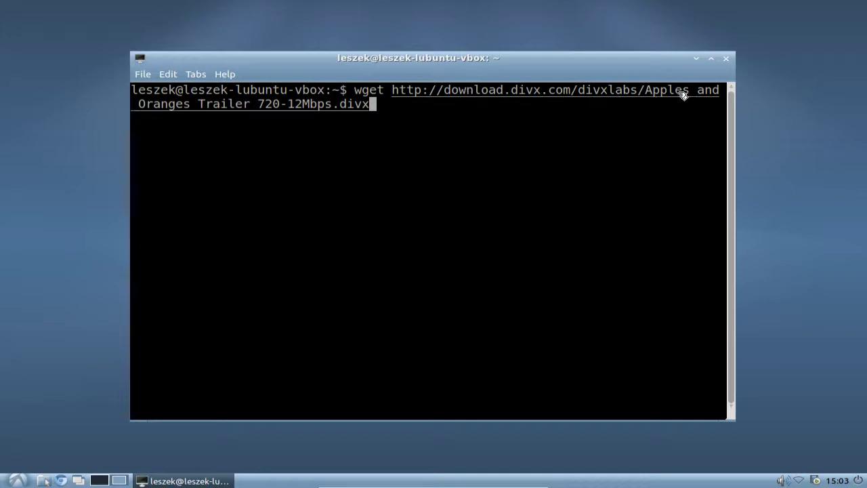
key("Return")
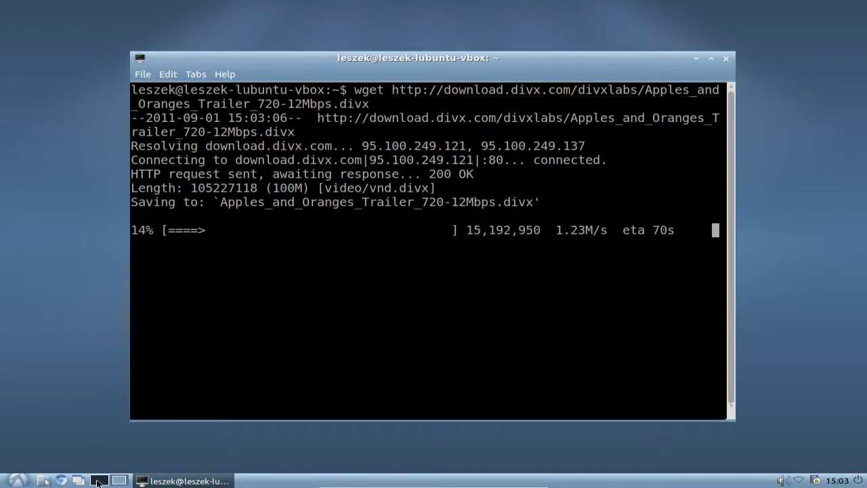
scroll(126, 459, "up", 1)
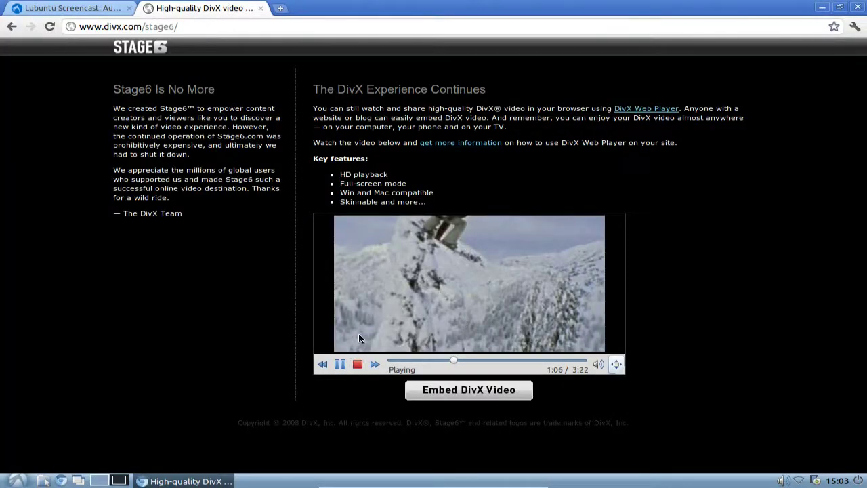
Step: Stop the DivX Stage6 sample video playing in Chromium so the player shows Idle
left_click(357, 364)
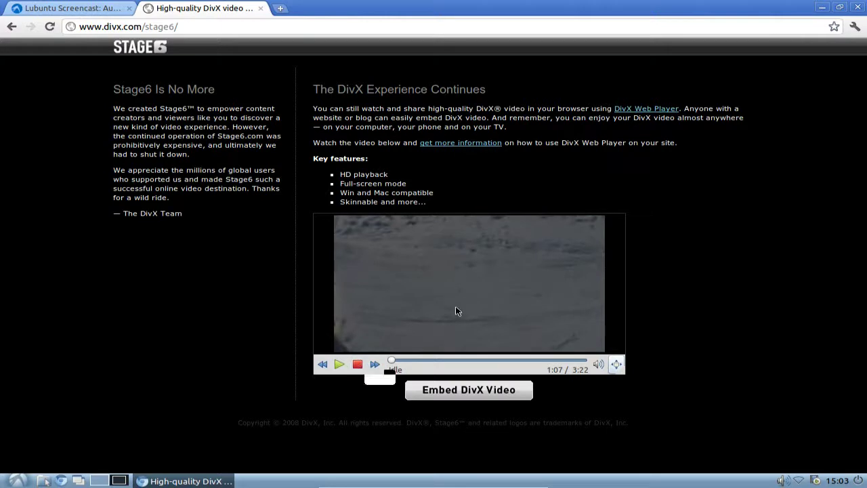